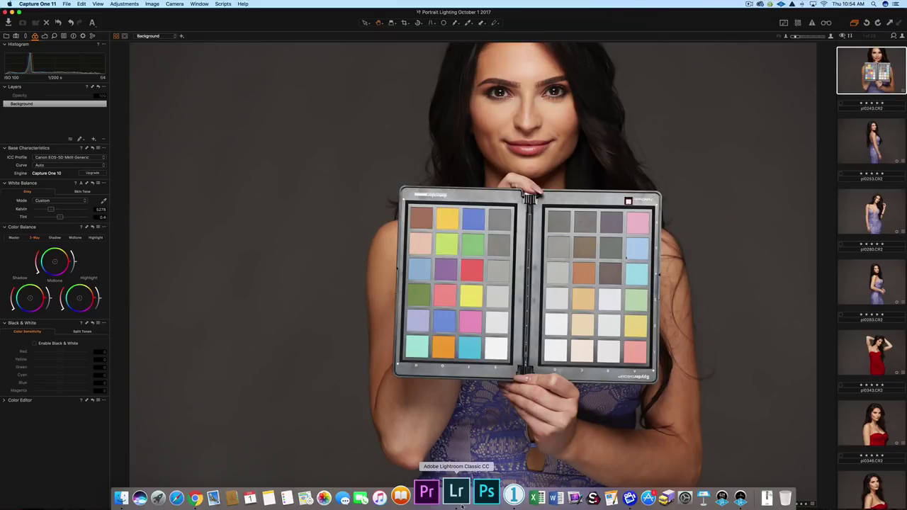
# Step: Flip between Lightroom Classic and Capture One 11 to compare the current shot
pyautogui.click(460, 503)
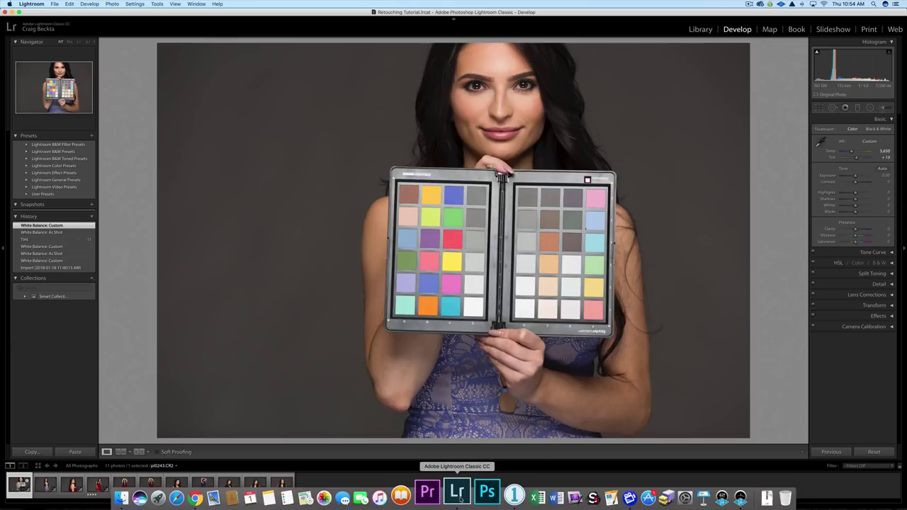
pyautogui.click(495, 494)
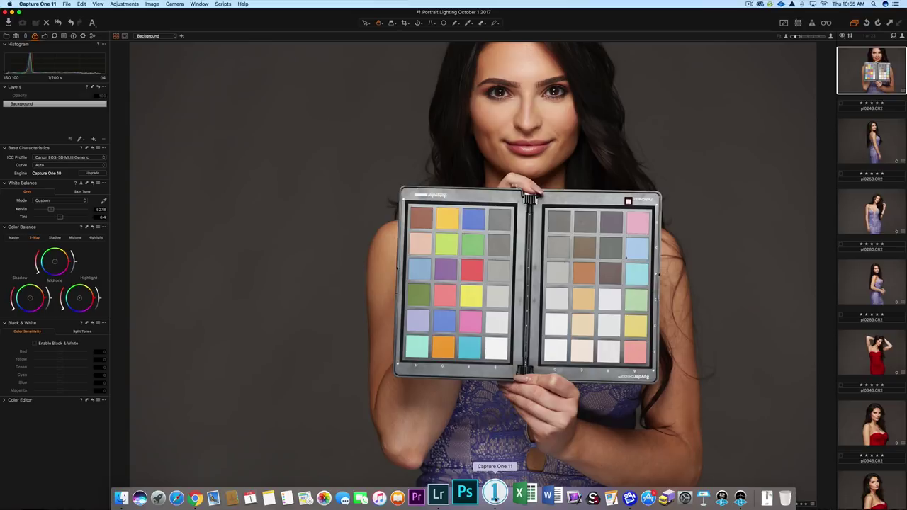
pyautogui.click(457, 496)
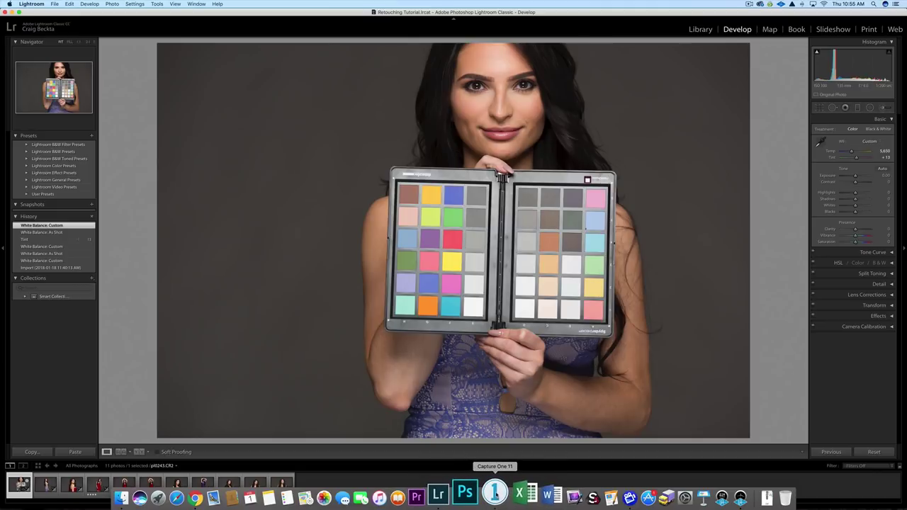
pyautogui.click(495, 492)
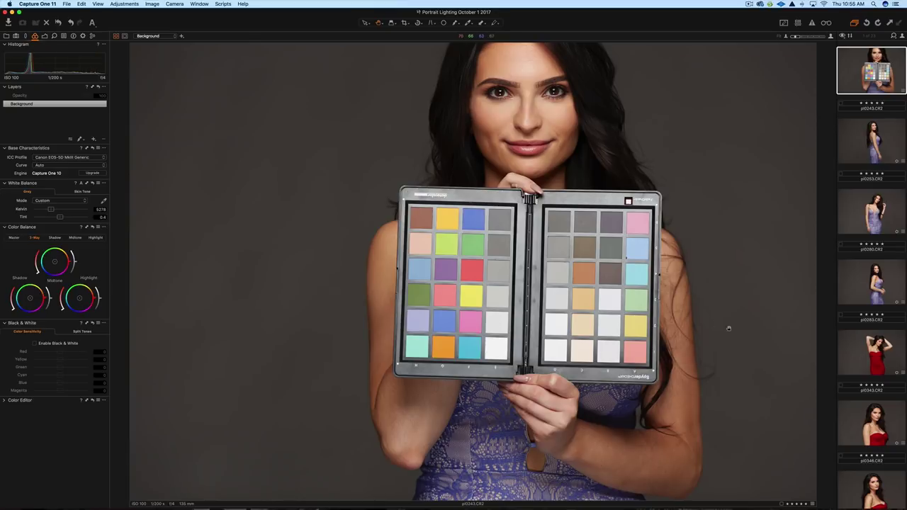
# Step: Open the dark-top portrait pl0725.CR2 in Capture One's viewer, then return to Lightroom Classic
pyautogui.scroll(-10, 862, 312)
pyautogui.scroll(-8, 861, 311)
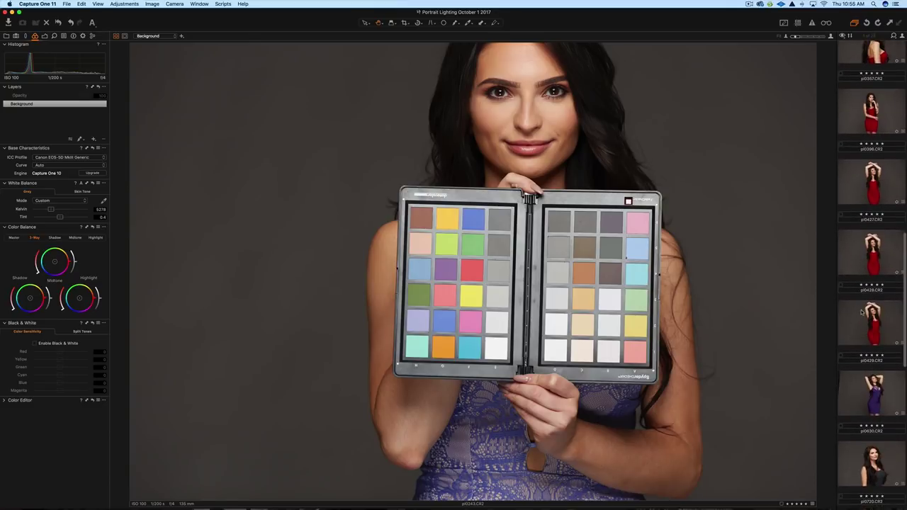
pyautogui.scroll(-8, 863, 312)
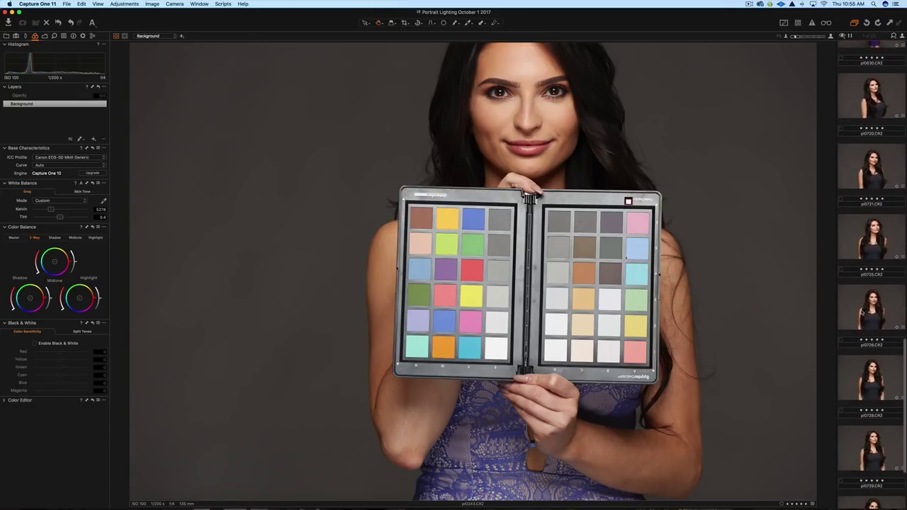
pyautogui.click(869, 231)
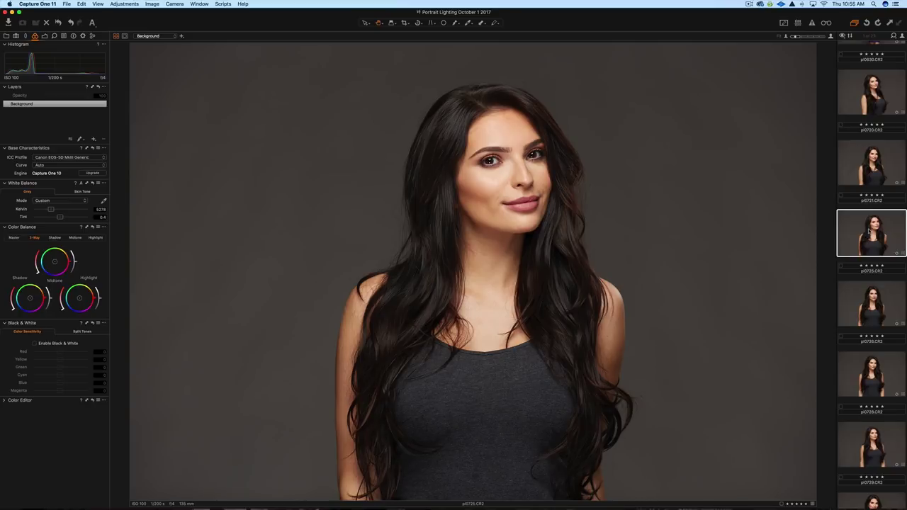
pyautogui.moveTo(453, 504)
pyautogui.click(452, 493)
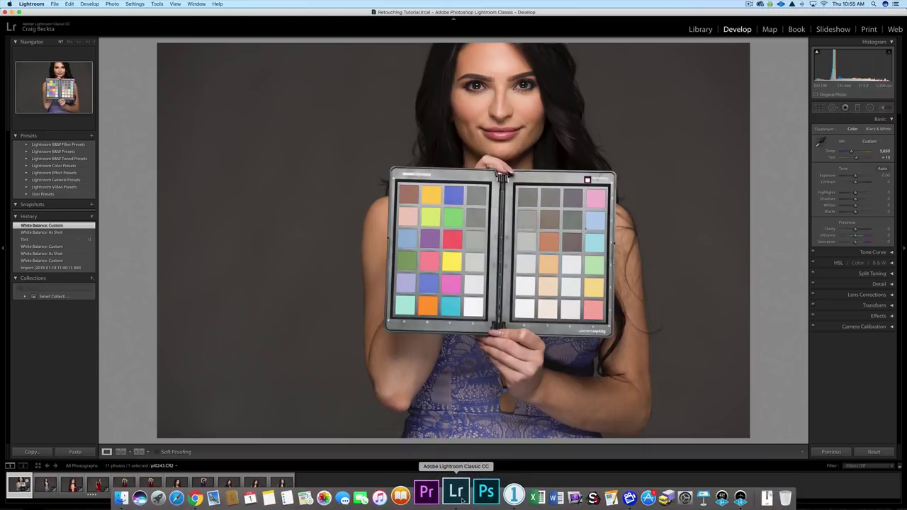
# Step: Open the dark-top portrait in Lightroom and zoom to 1:1 on her face, then return to Capture One
pyautogui.click(281, 485)
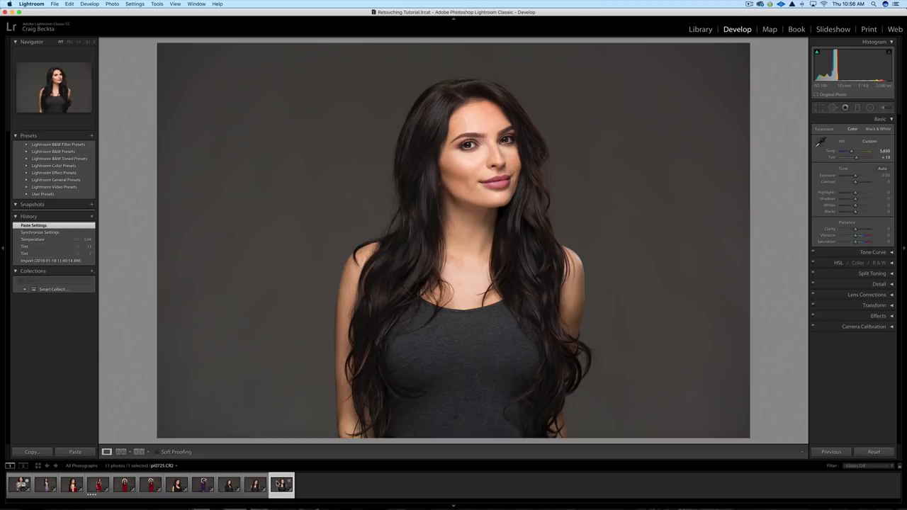
pyautogui.press('z')
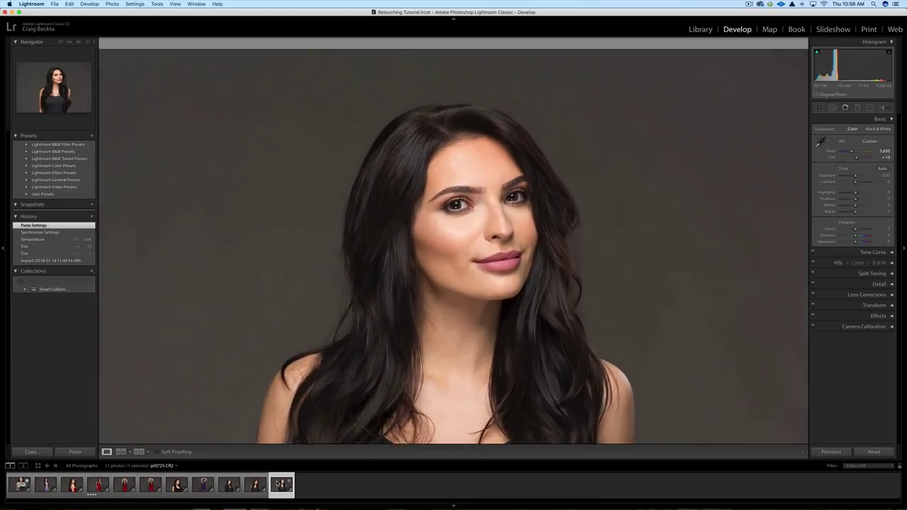
pyautogui.press('super+equal')
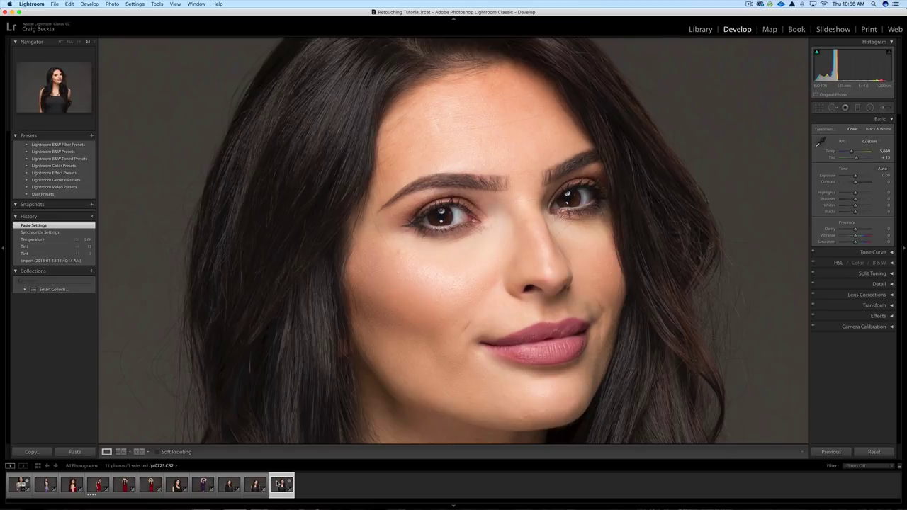
pyautogui.click(496, 502)
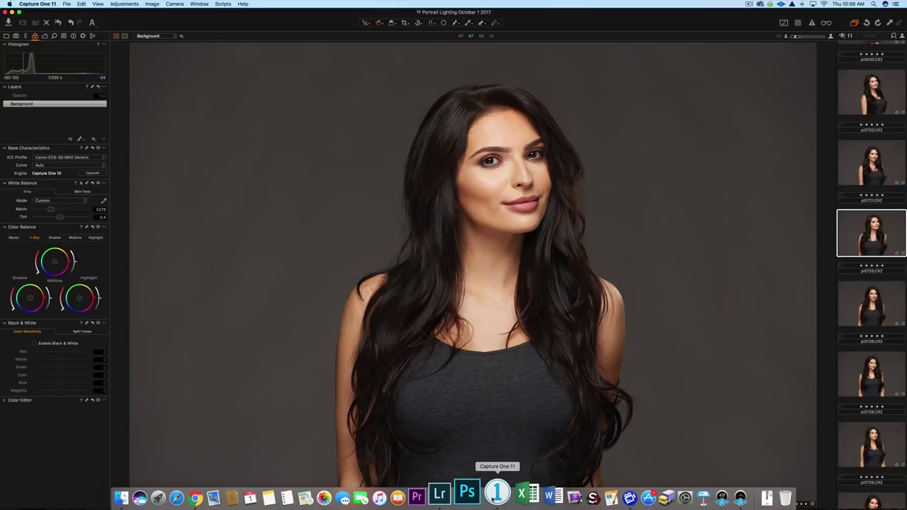
# Step: View pl0725's face at 100% in Capture One, reframe it, then fit to screen and go back to Lightroom
pyautogui.press('super+alt+0')
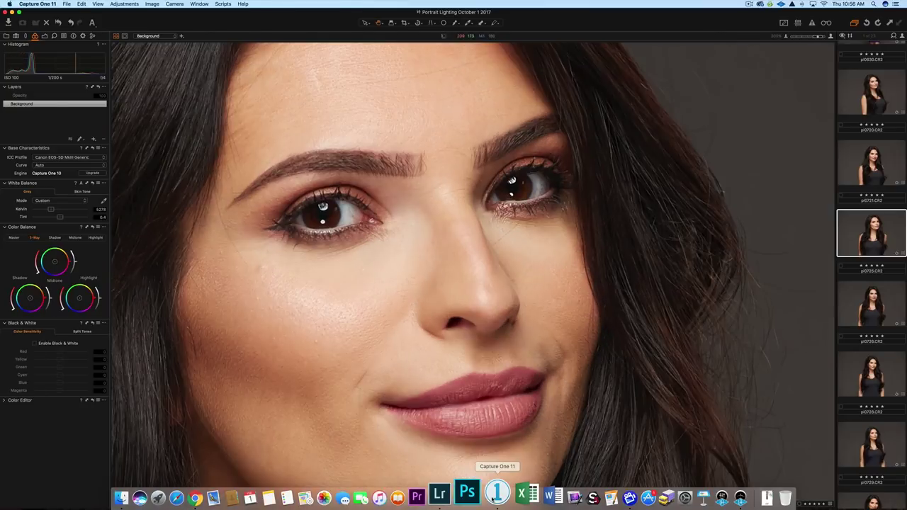
pyautogui.moveTo(481, 346); pyautogui.dragTo(573, 328)
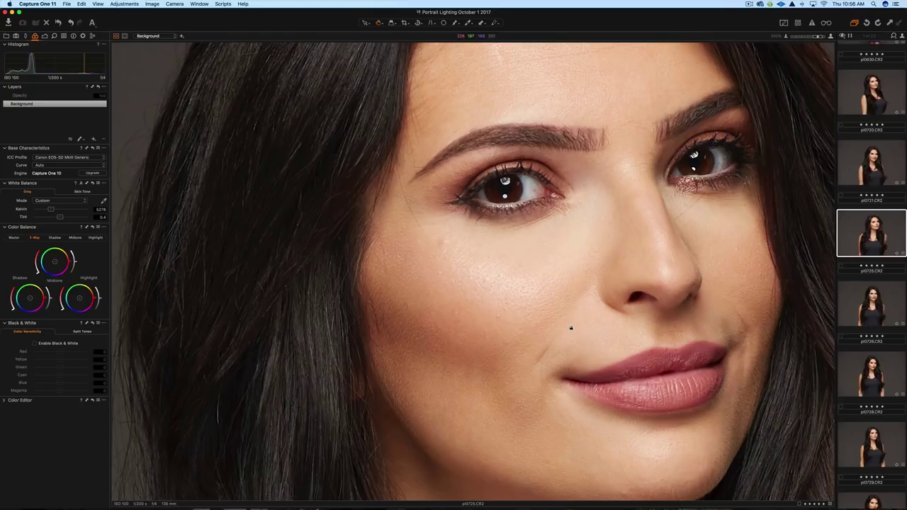
pyautogui.scroll(-3, 572, 328)
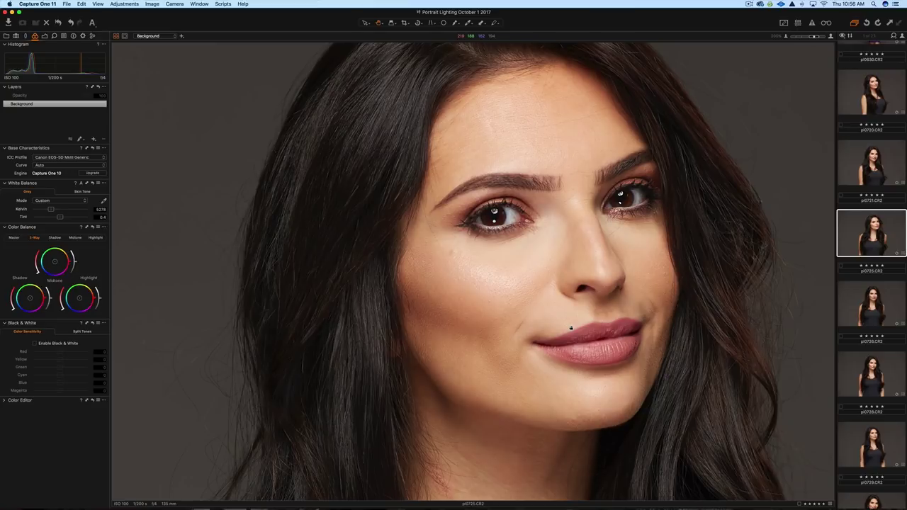
pyautogui.click(571, 328)
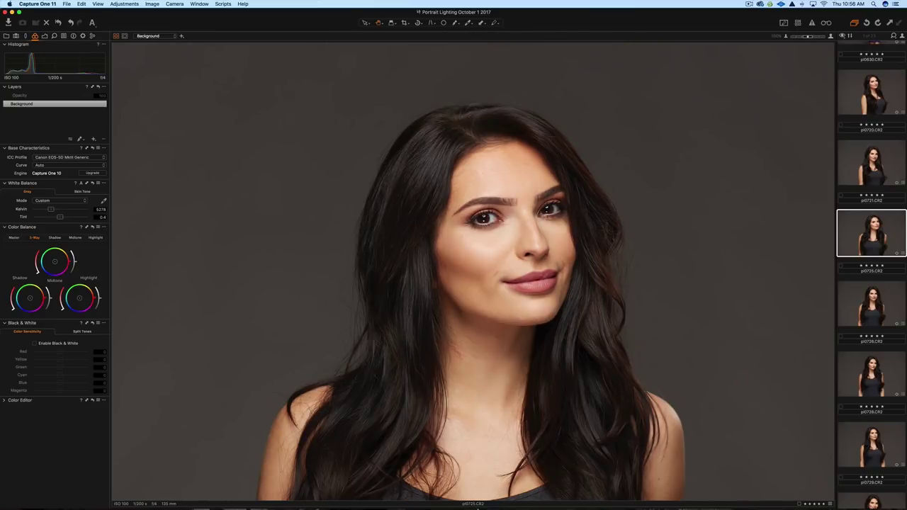
pyautogui.moveTo(476, 500)
pyautogui.click(457, 496)
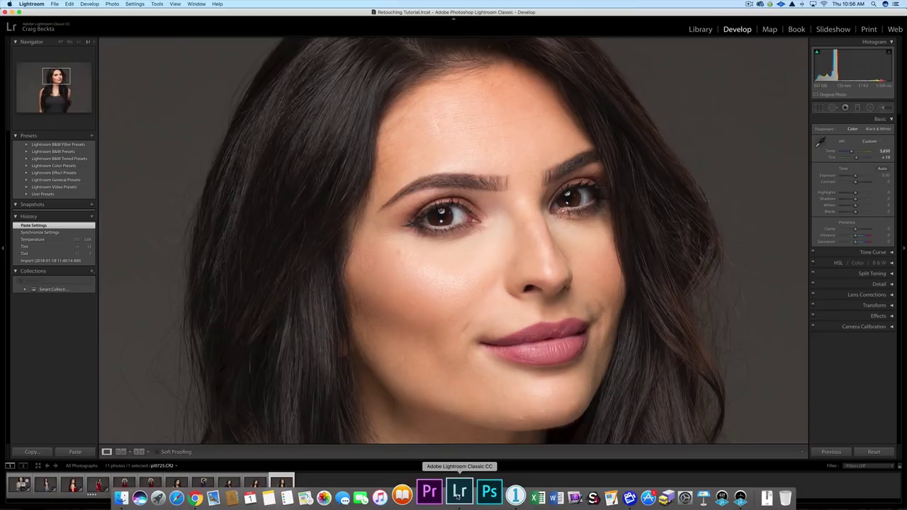
# Step: Zoom Lightroom out to the full pl0725 portrait, shift the framing up, then return to Capture One
pyautogui.press('z')
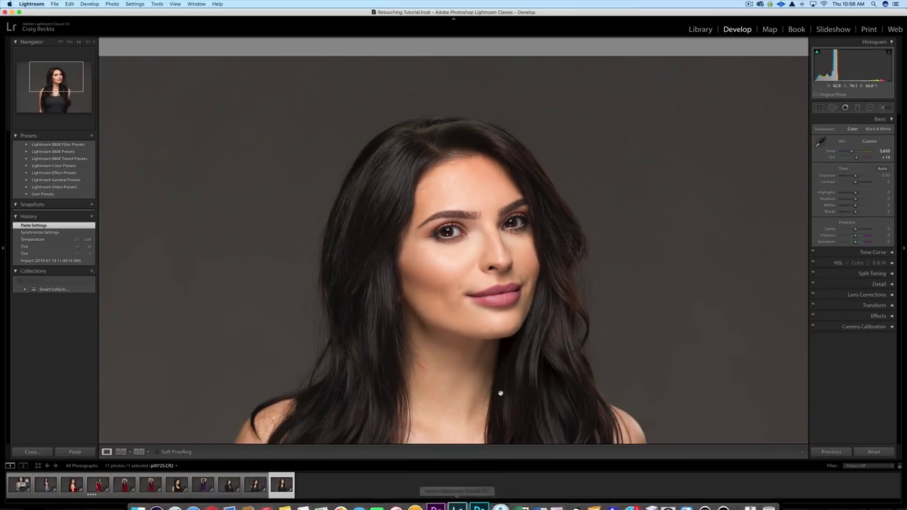
pyautogui.moveTo(505, 332); pyautogui.dragTo(515, 272)
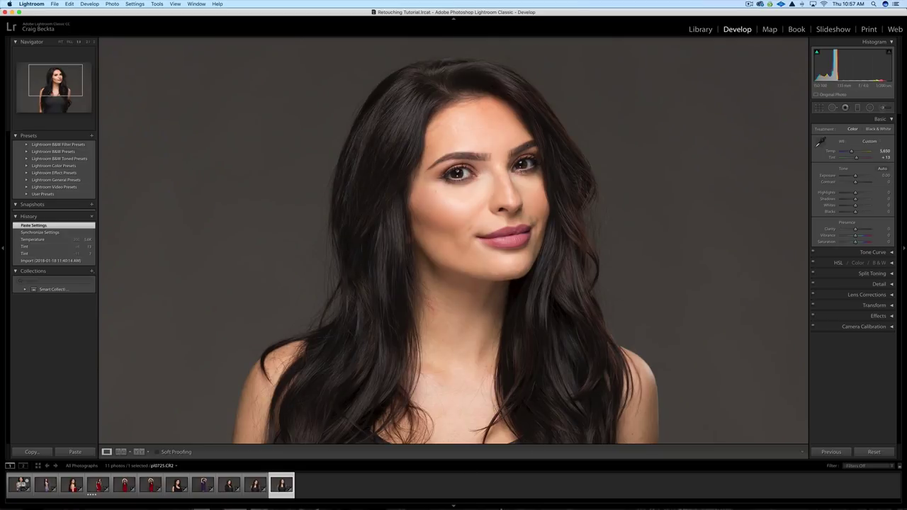
pyautogui.moveTo(517, 496)
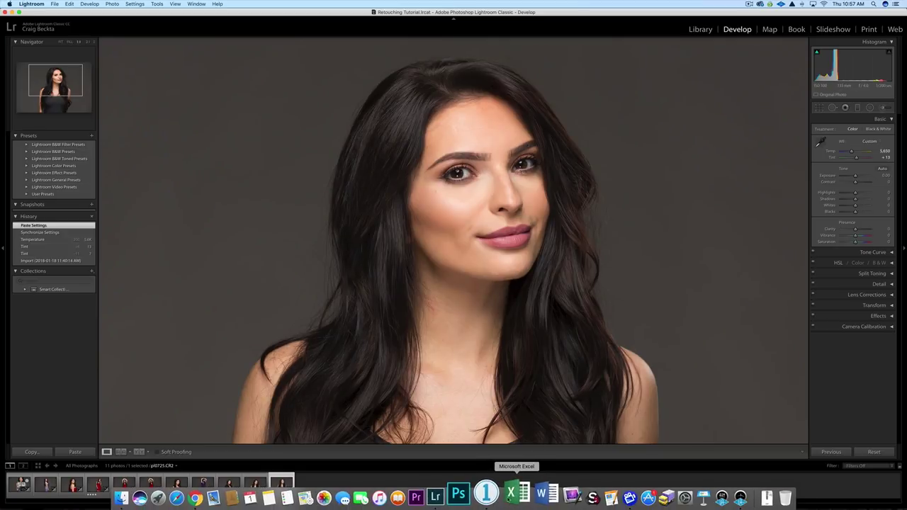
pyautogui.click(495, 492)
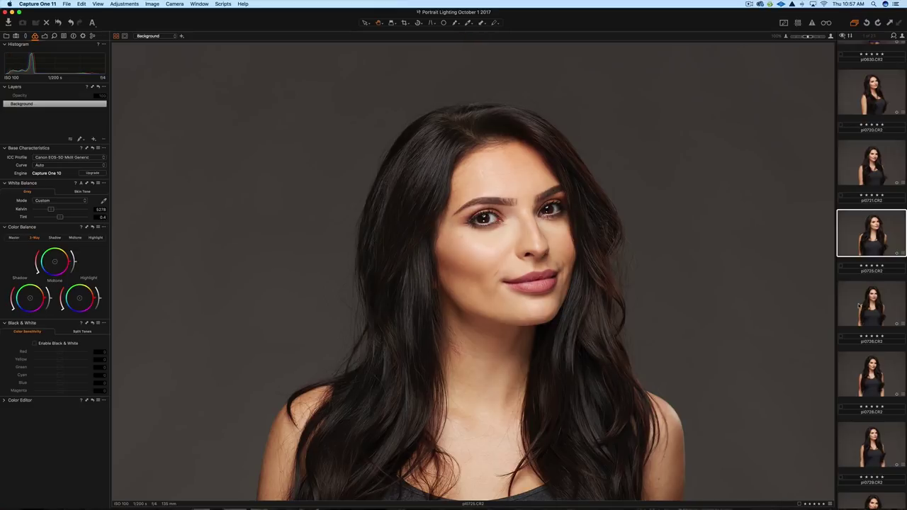
# Step: Open the red-dress shot pl0429 from Capture One's filmstrip, then return to Lightroom Classic
pyautogui.scroll(3, 858, 305)
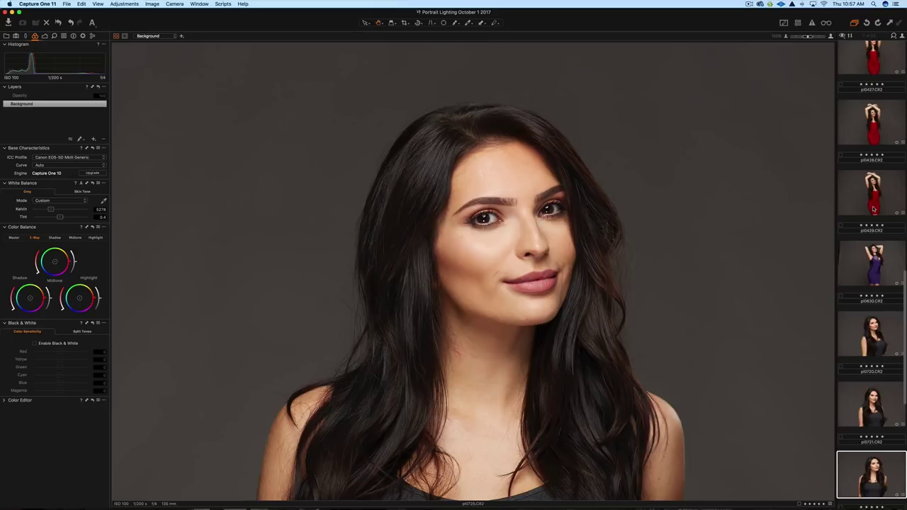
pyautogui.click(874, 209)
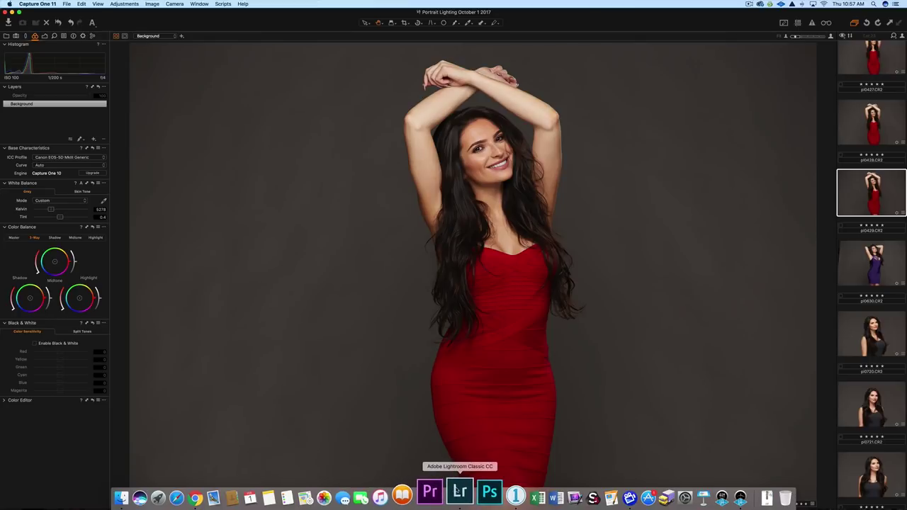
pyautogui.click(459, 491)
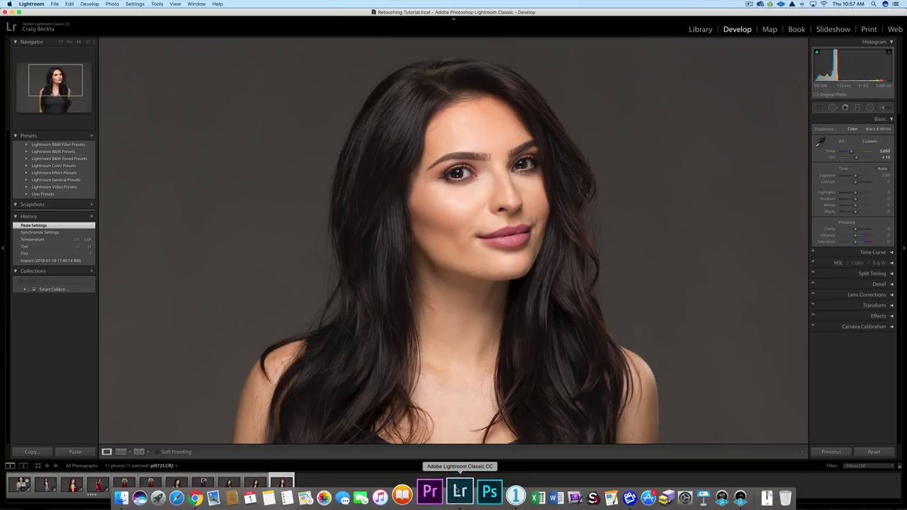
# Step: Open the red-dress shot pl0429 in Lightroom, checking it against Capture One
pyautogui.click(147, 485)
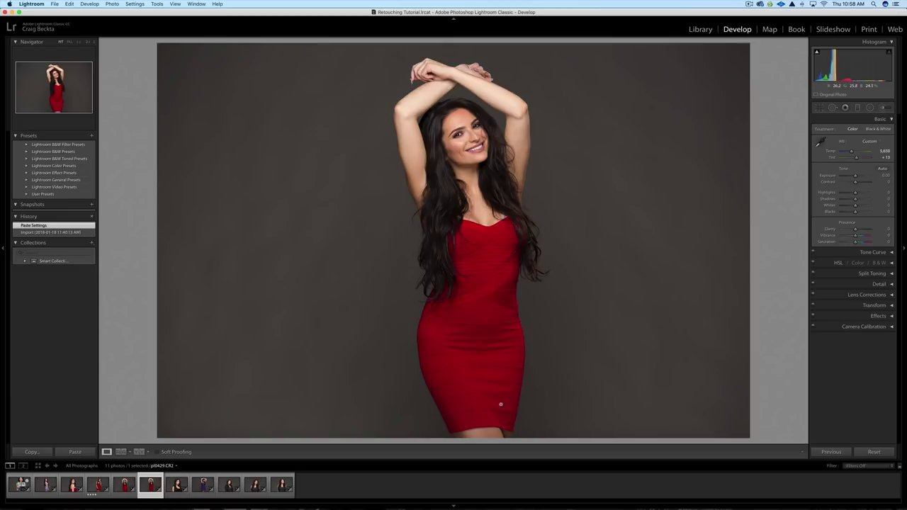
pyautogui.moveTo(550, 496)
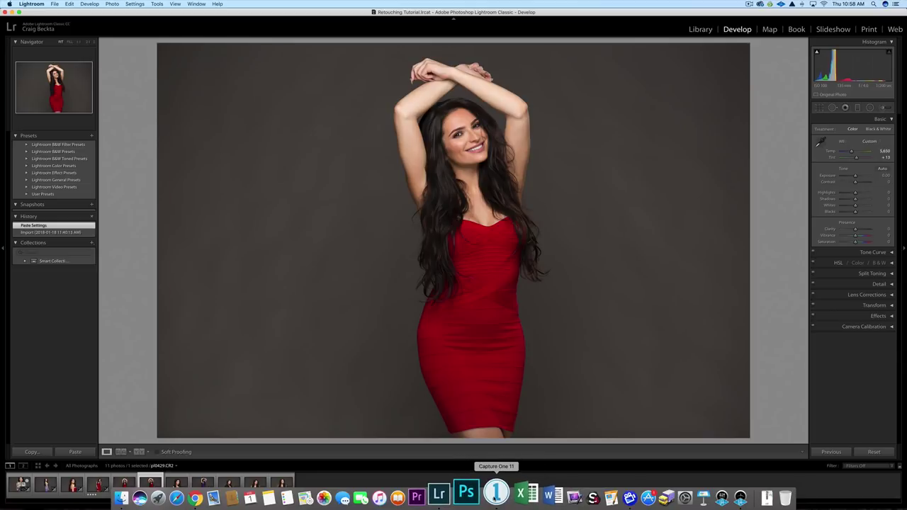
pyautogui.click(496, 491)
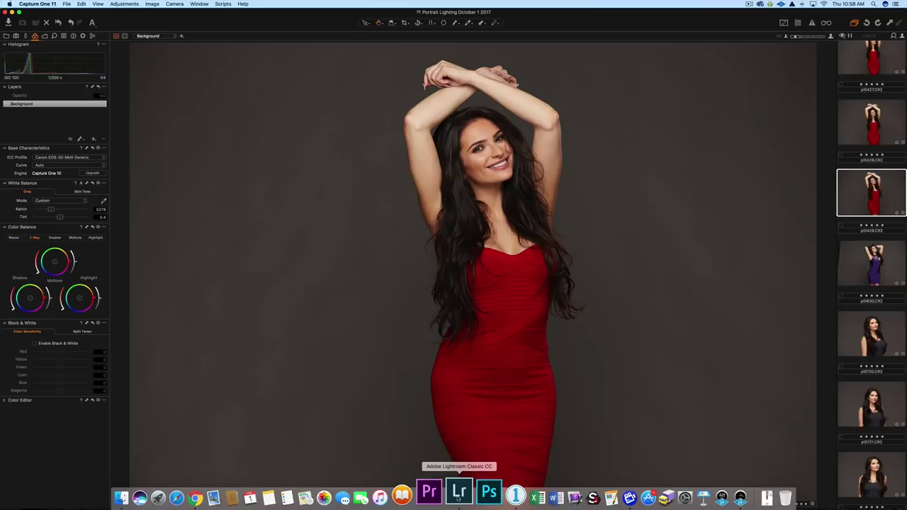
pyautogui.click(458, 494)
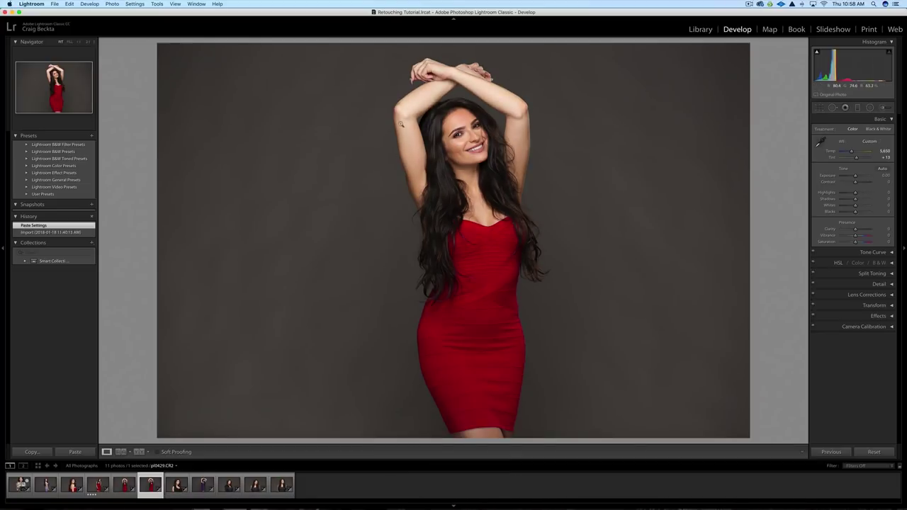
# Step: Zoom Lightroom to 1:1 on the face and pan to the head and raised arms, then return to Capture One
pyautogui.click(392, 206)
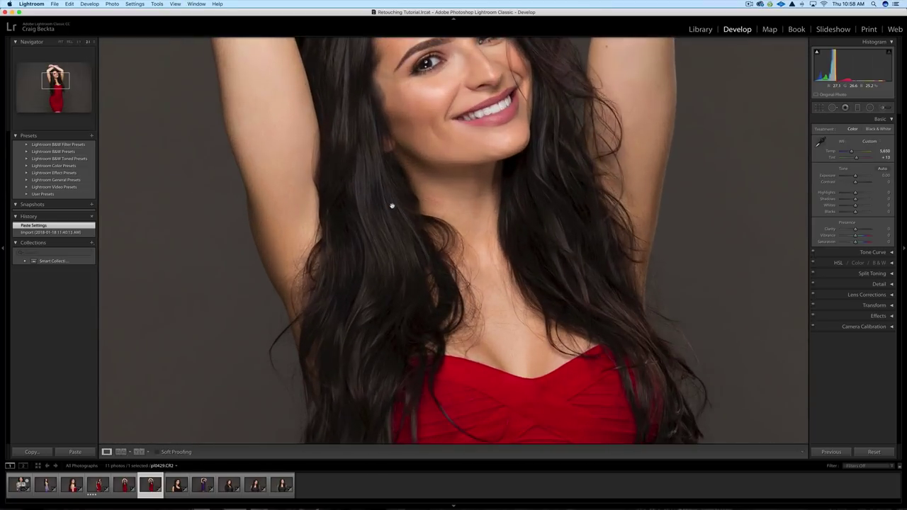
pyautogui.moveTo(397, 202); pyautogui.dragTo(538, 378)
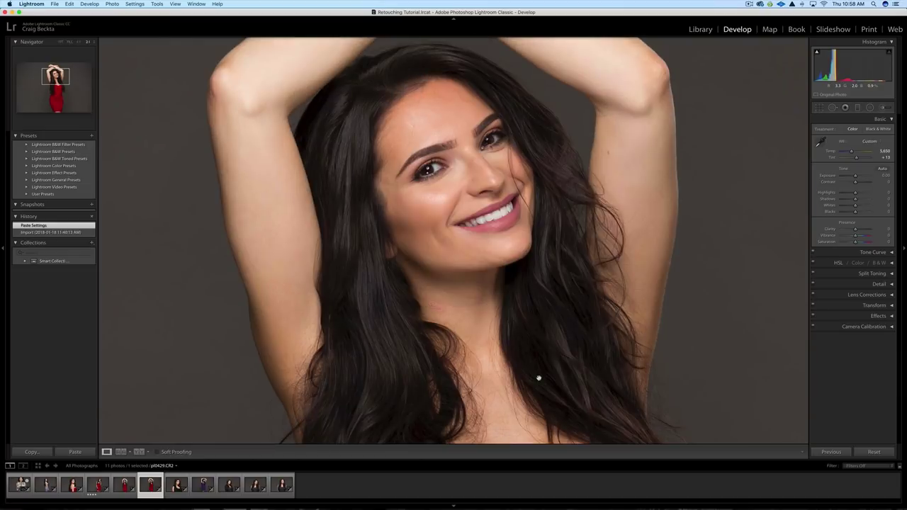
pyautogui.moveTo(510, 498)
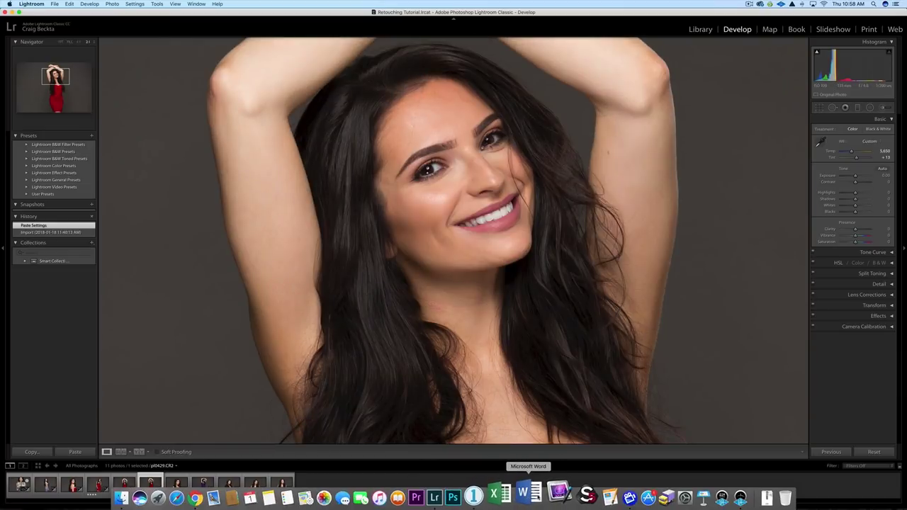
pyautogui.click(474, 496)
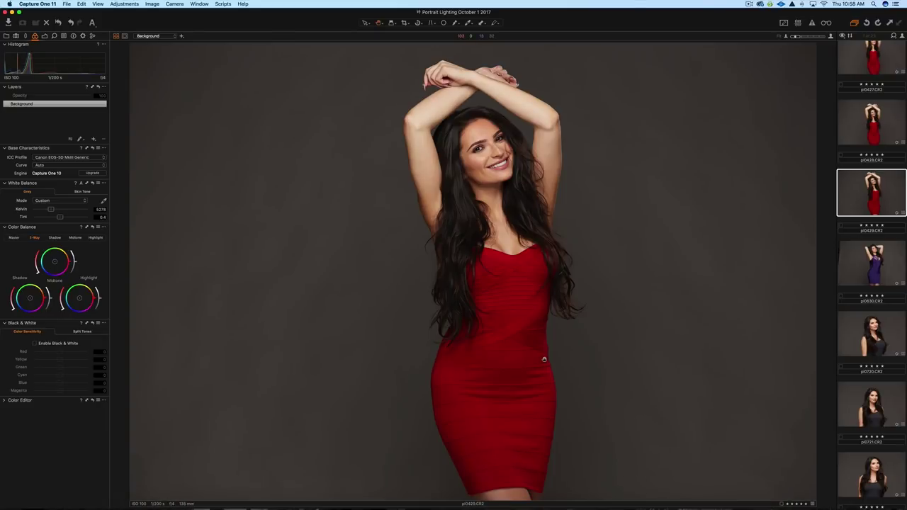
# Step: Zoom Capture One in twice on pl0429's face and pan to the head and raised arms
pyautogui.press('super+equal')
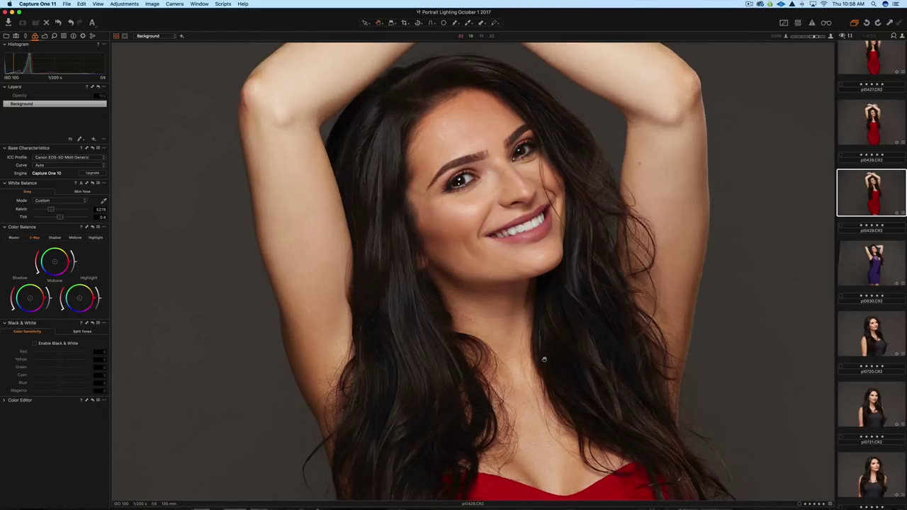
pyautogui.press('super+equal')
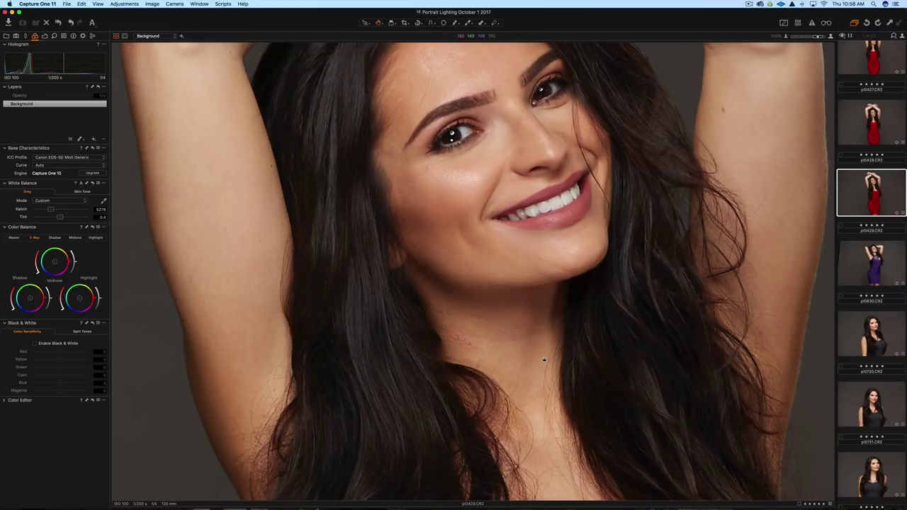
pyautogui.moveTo(555, 280); pyautogui.dragTo(557, 389)
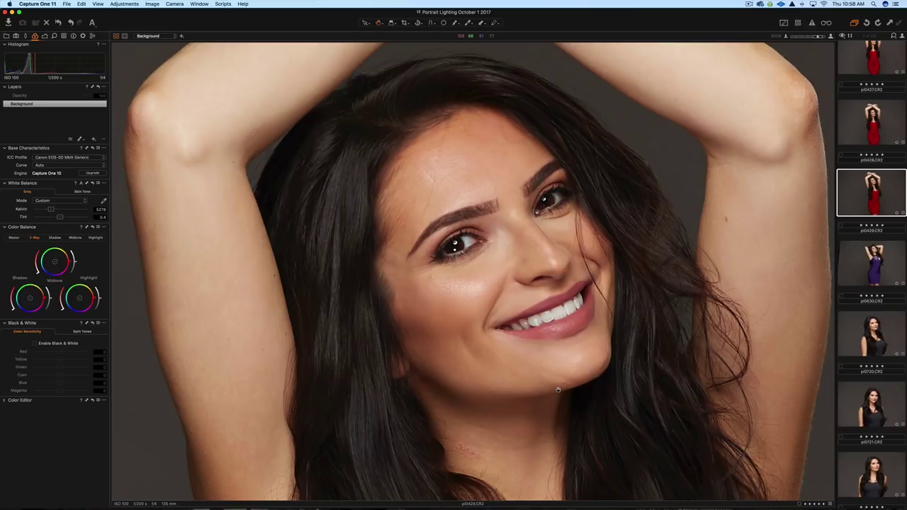
# Step: Open the over-the-shoulder shot pl0356.CR2 from the filmstrip
pyautogui.scroll(5, 848, 306)
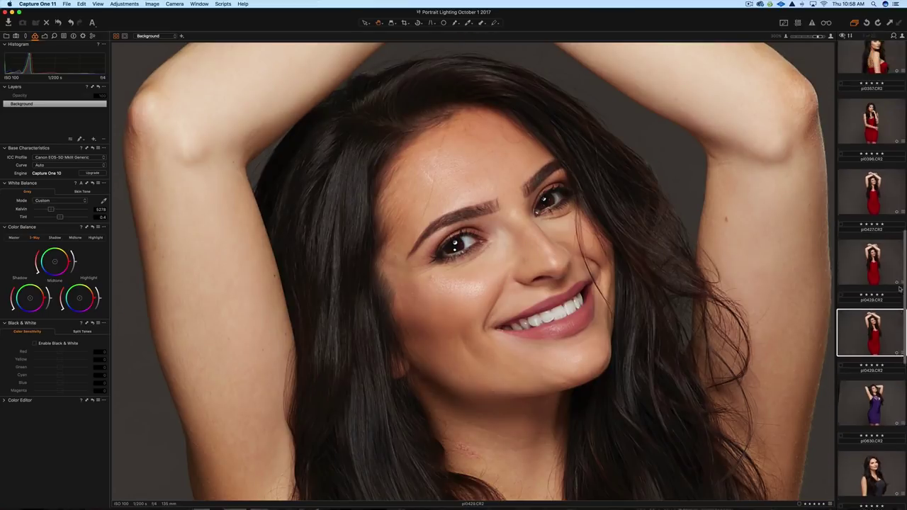
pyautogui.click(872, 133)
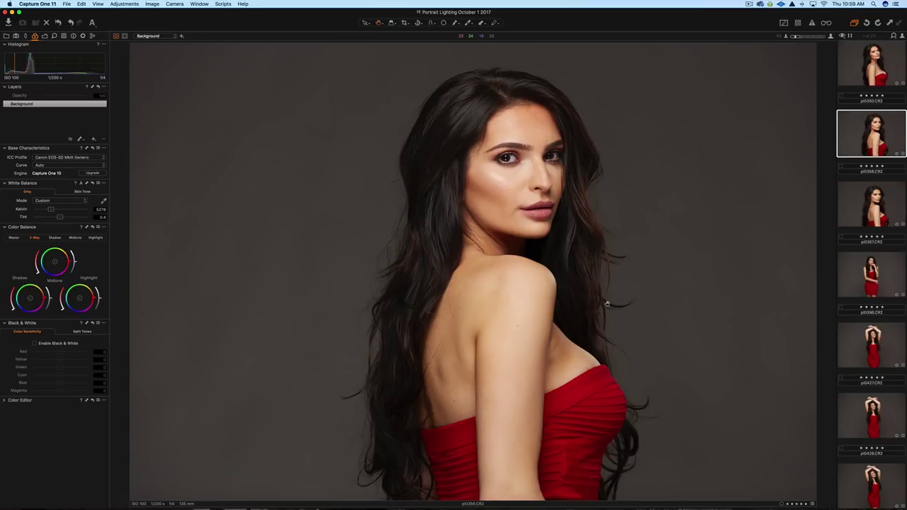
pyautogui.moveTo(494, 496)
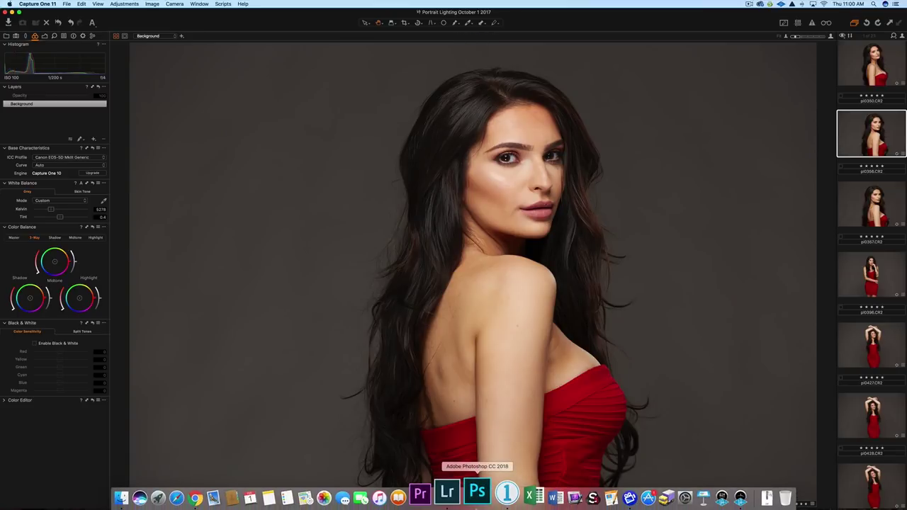
# Step: Bring Lightroom Classic forward to view pl0356 for comparison
pyautogui.click(459, 492)
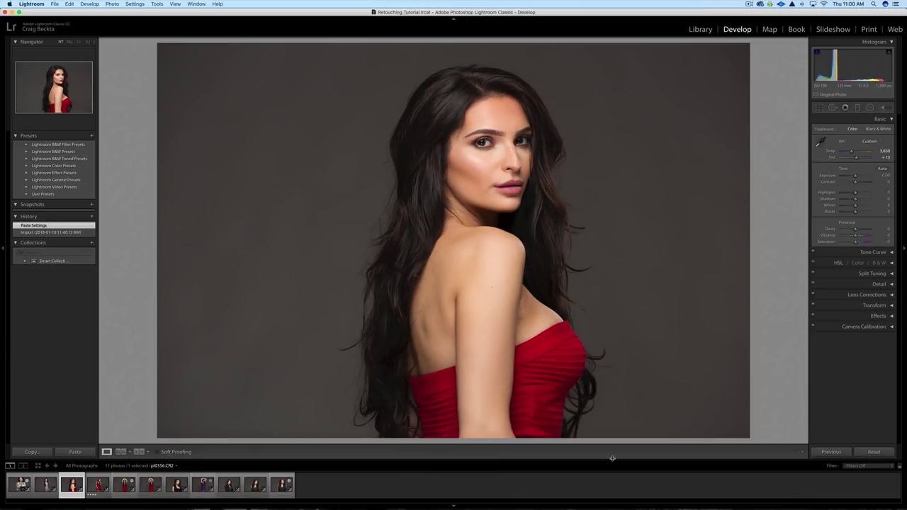